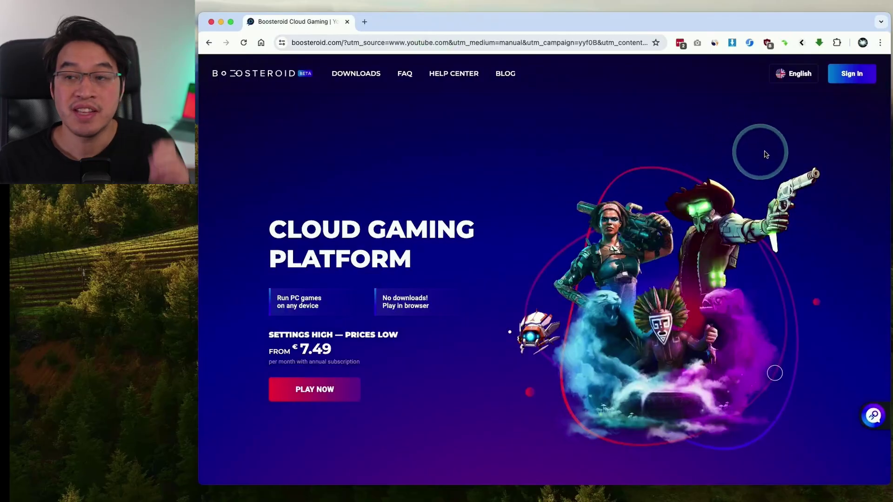
Step: Register a new Boosteroid account through Create an account, then activate it from the confirmation email
left_click(848, 75)
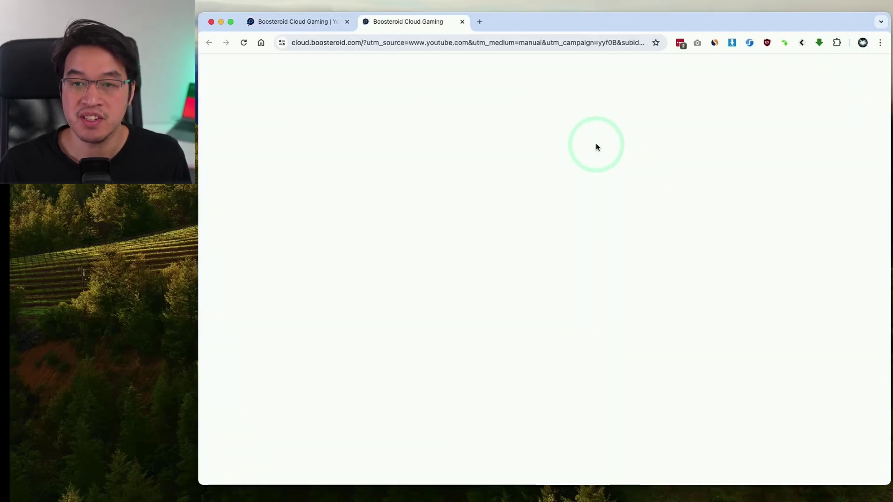
left_click(284, 346)
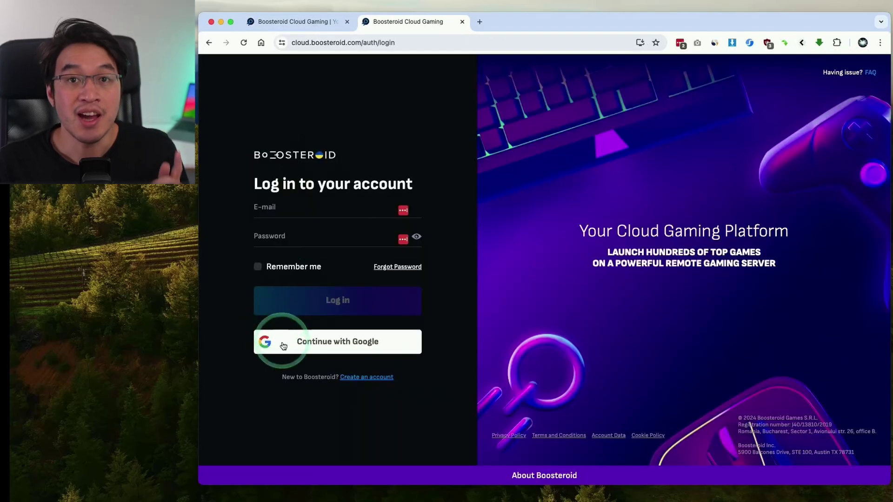
left_click(358, 377)
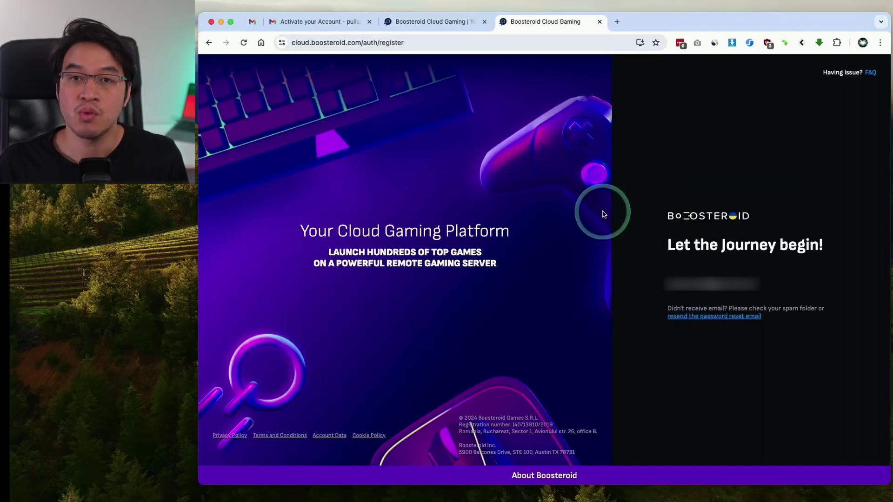
left_click(305, 22)
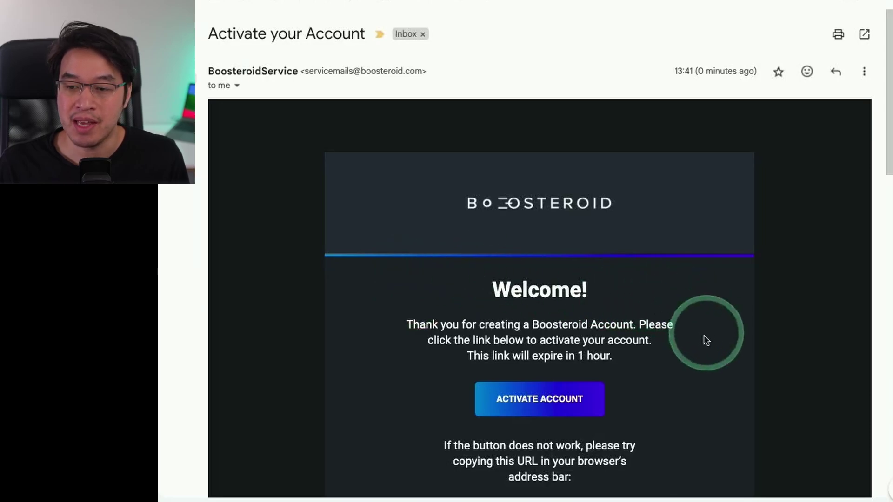
left_click(554, 403)
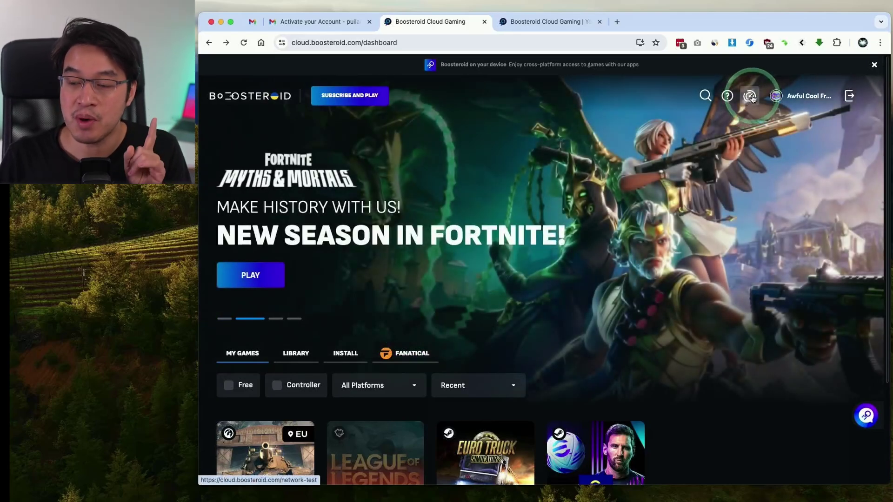
Step: Start the connection test and pan the server map from the US east coast to London
left_click(749, 96)
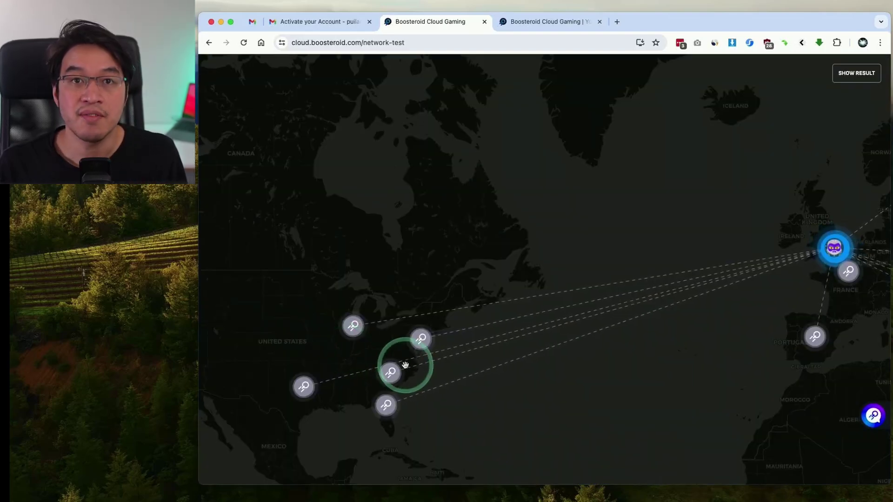
scroll(404, 367, "up", 3)
left_click_drag(335, 275, 433, 254)
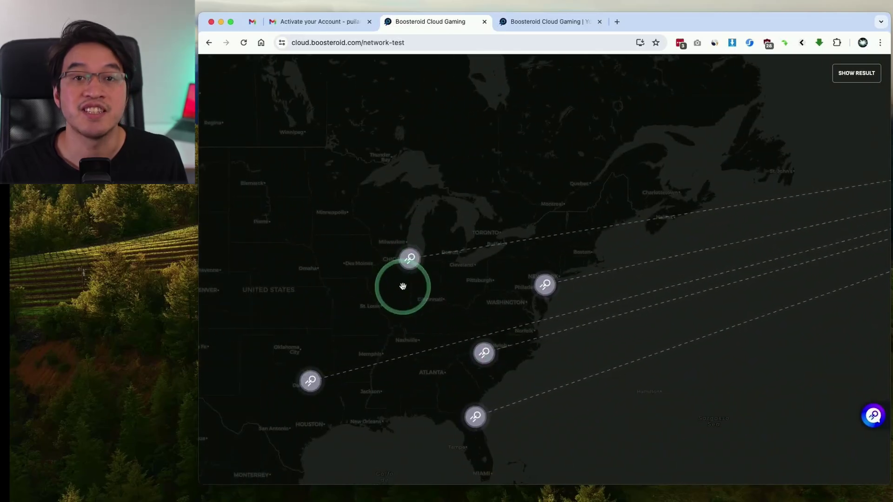
mouse_move(483, 352)
mouse_move(465, 338)
left_mouse_down()
mouse_move(574, 275)
mouse_move(570, 265)
mouse_move(416, 284)
mouse_move(520, 257)
mouse_move(310, 251)
left_mouse_up()
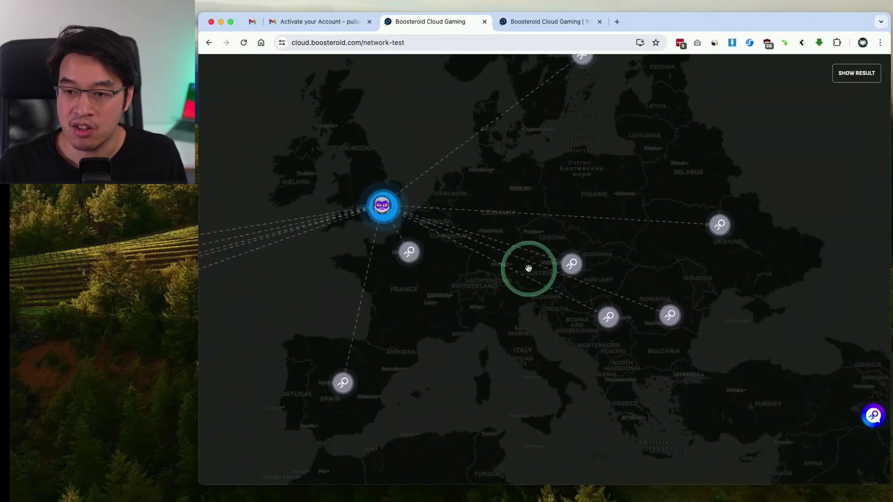
left_click_drag(528, 265, 548, 299)
left_click_drag(514, 235, 430, 238)
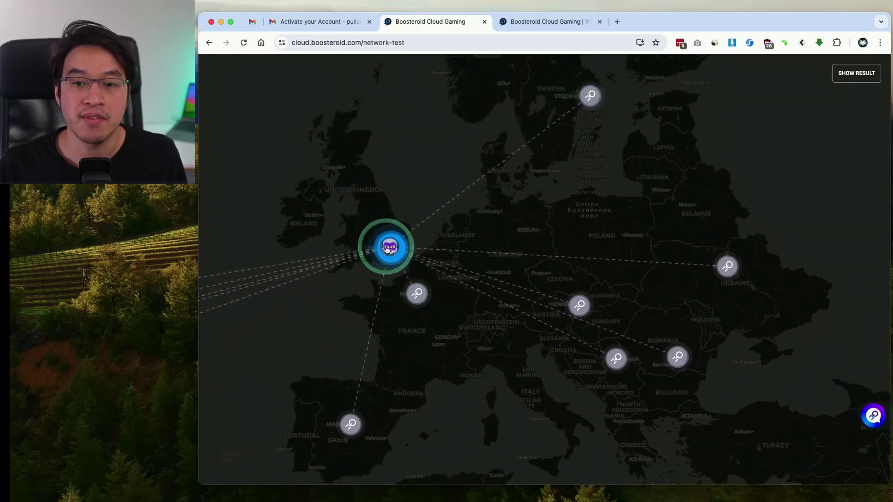
scroll(386, 248, "up", 10)
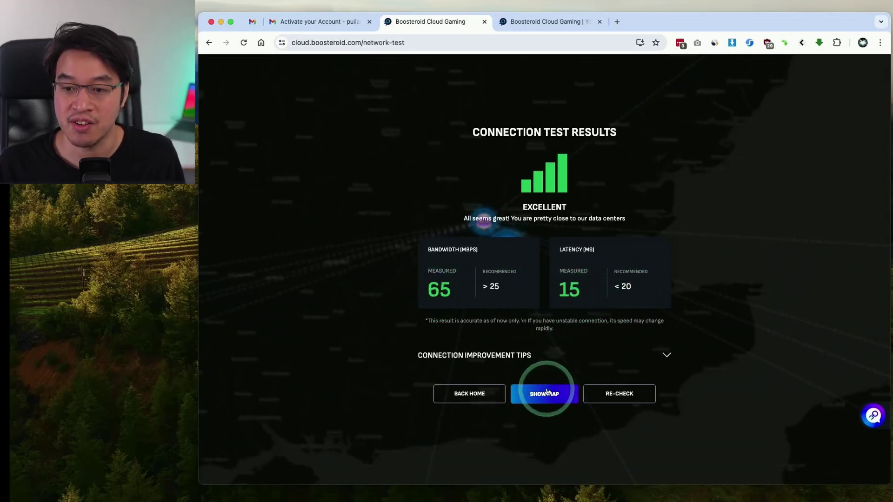
Step: Review the Excellent 65 Mbps / 15 ms result, expand the improvement tips, and check Wi-Fi networks
left_click(687, 292)
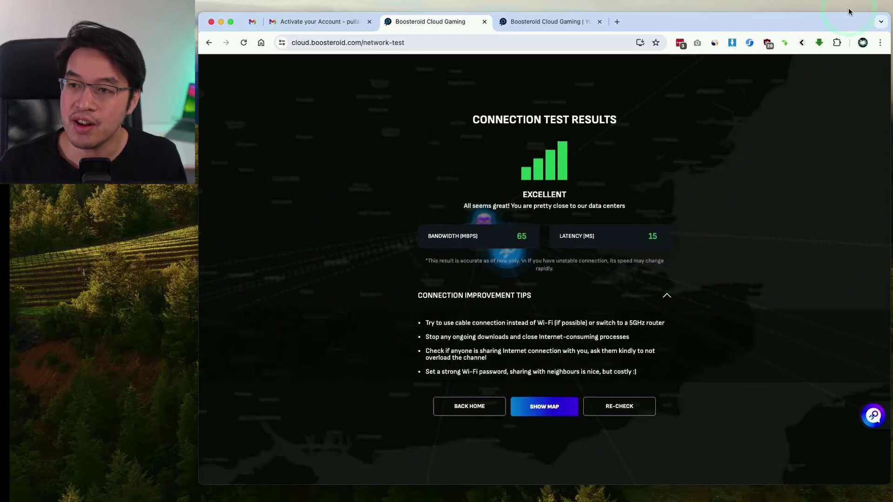
left_click(836, 1)
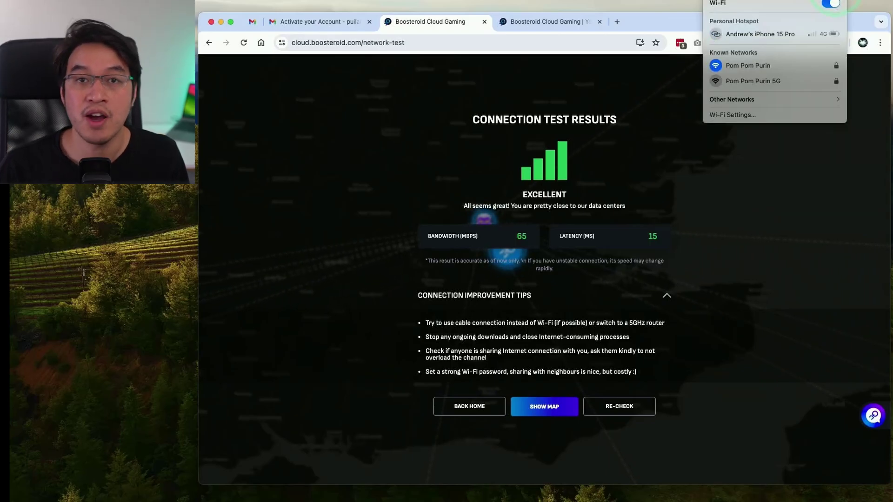
left_click(761, 194)
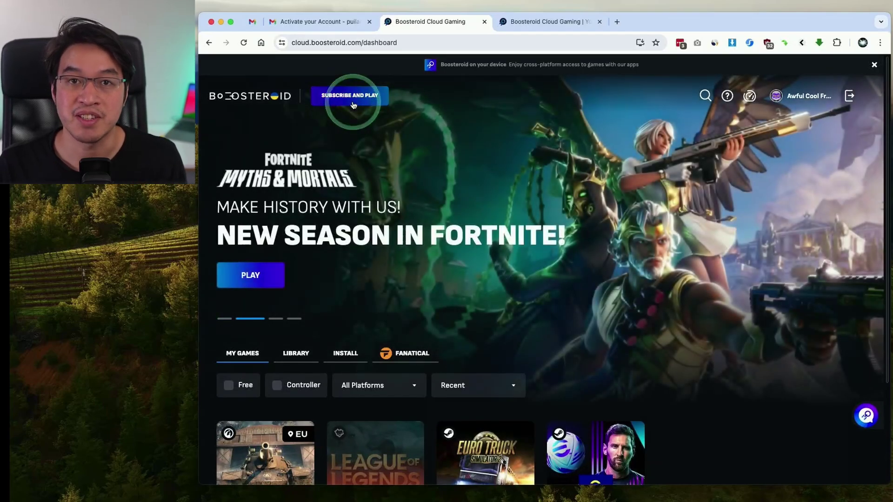
Step: Compare the Standard plan's 12-month and monthly prices, settling on 1 Month billing
left_click(353, 101)
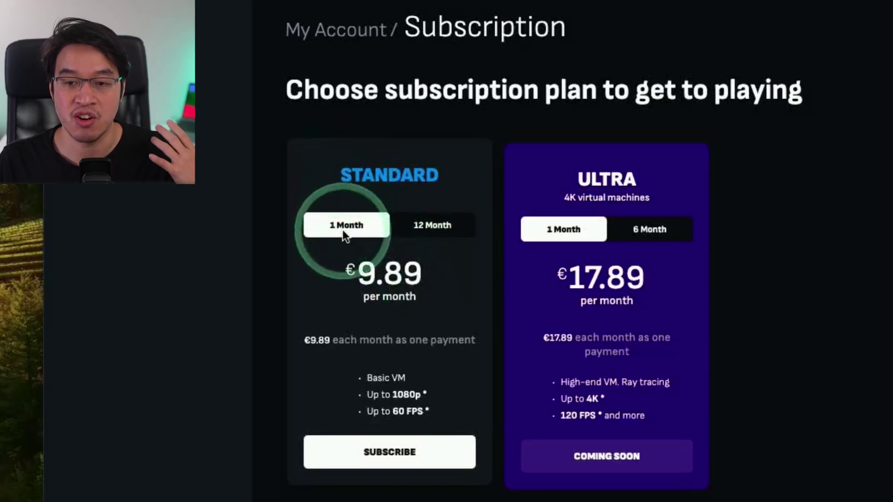
left_click(435, 231)
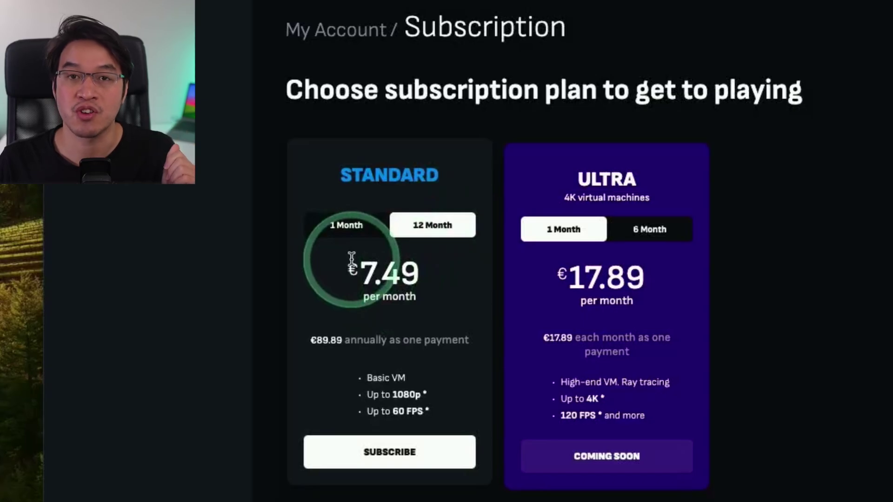
left_click(346, 225)
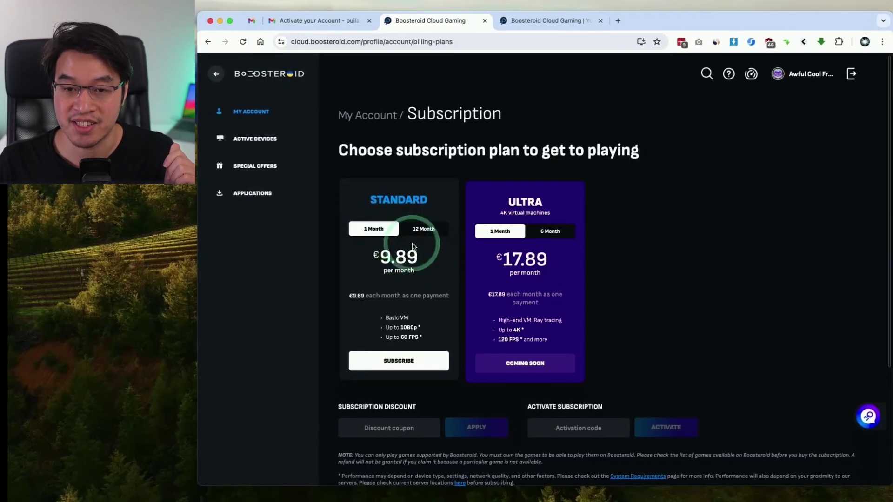
Step: Subscribe to Standard at €9.89 per month and accept the terms and conditions
left_click(413, 360)
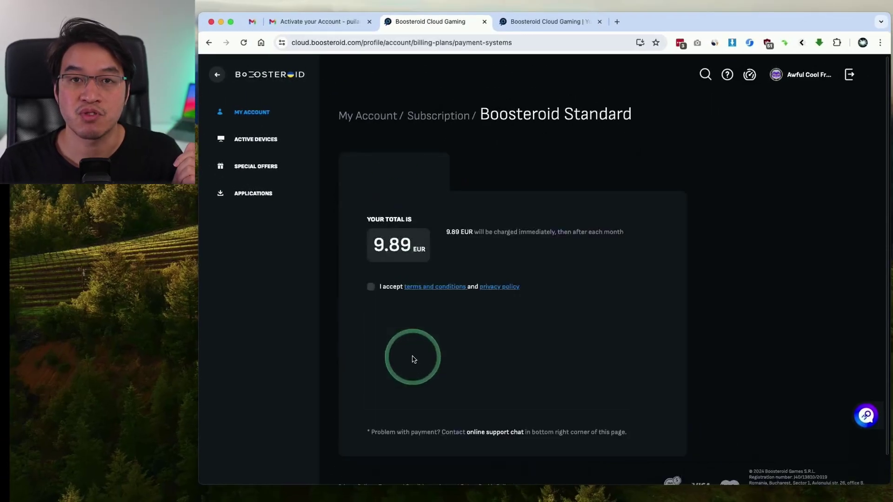
left_click(371, 287)
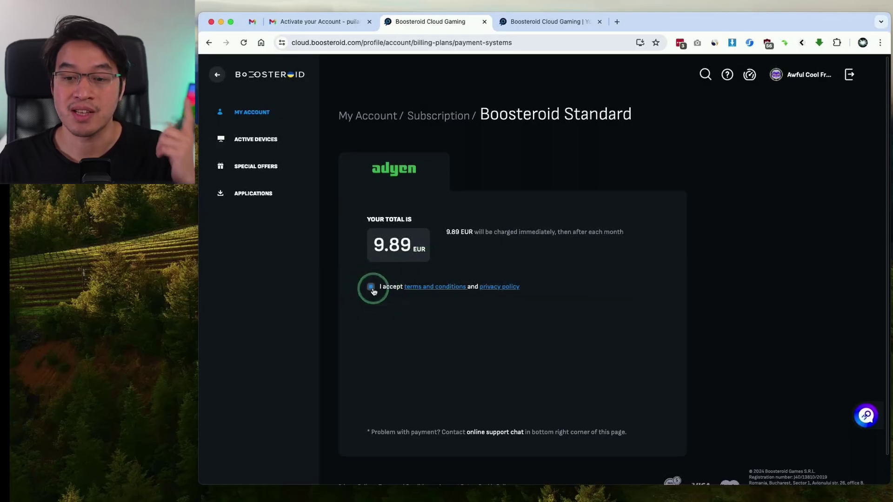
scroll(535, 316, "down", 3)
scroll(492, 308, "down", 3)
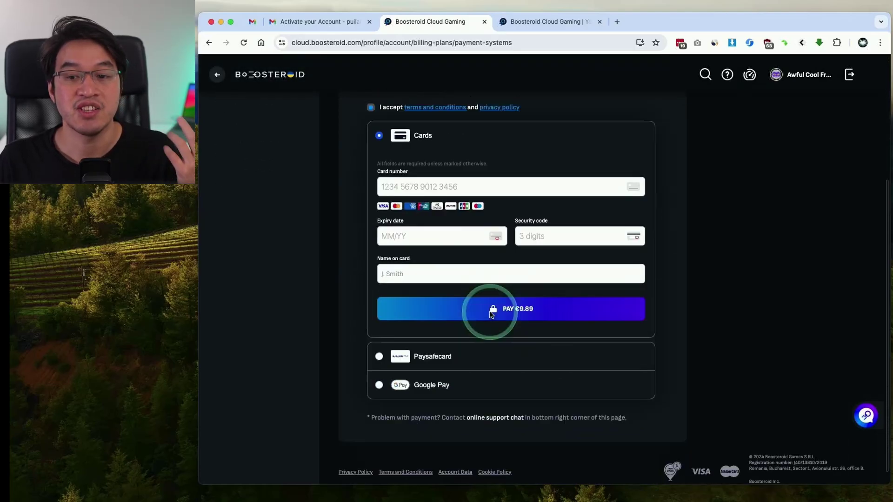
scroll(698, 323, "up", 4)
scroll(697, 326, "up", 2)
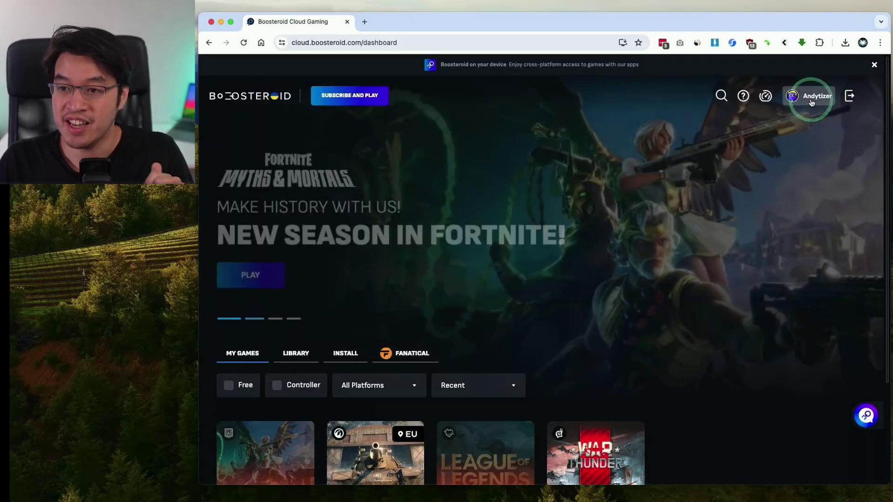
Step: Link the Steam account via Game Sync on the profile page, syncing 180 games
left_click(811, 99)
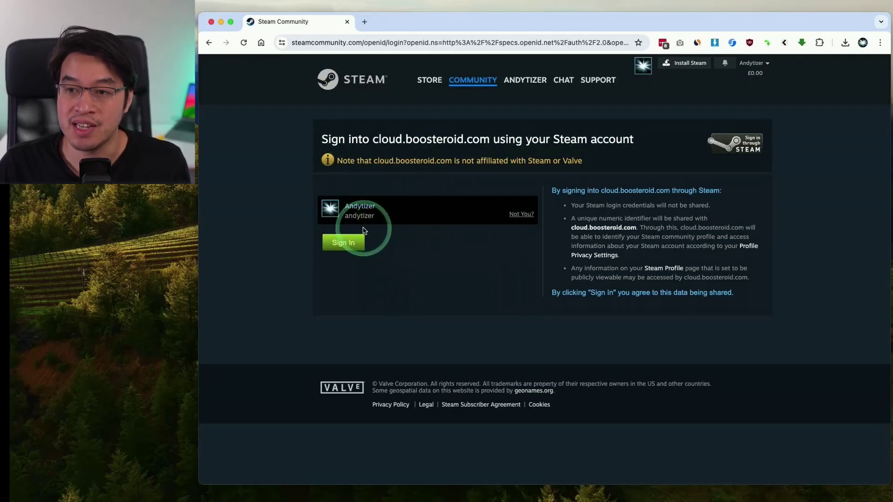
left_click(337, 247)
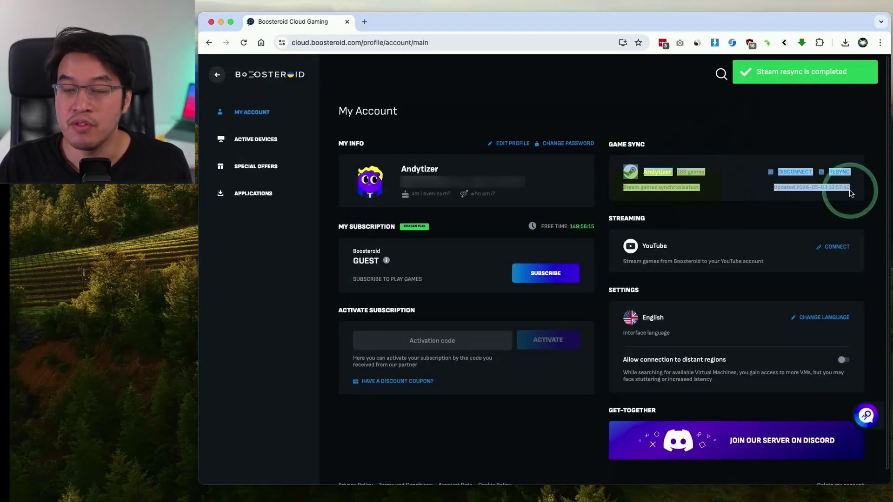
left_click(661, 165)
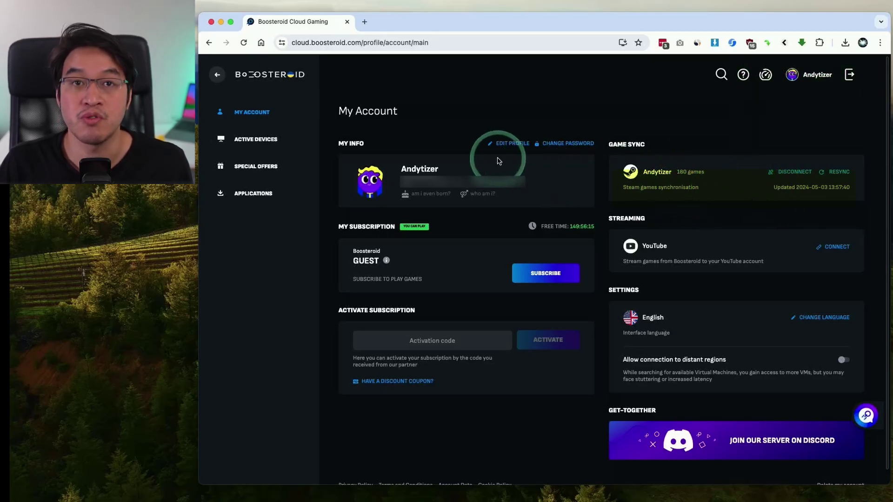
left_click(262, 75)
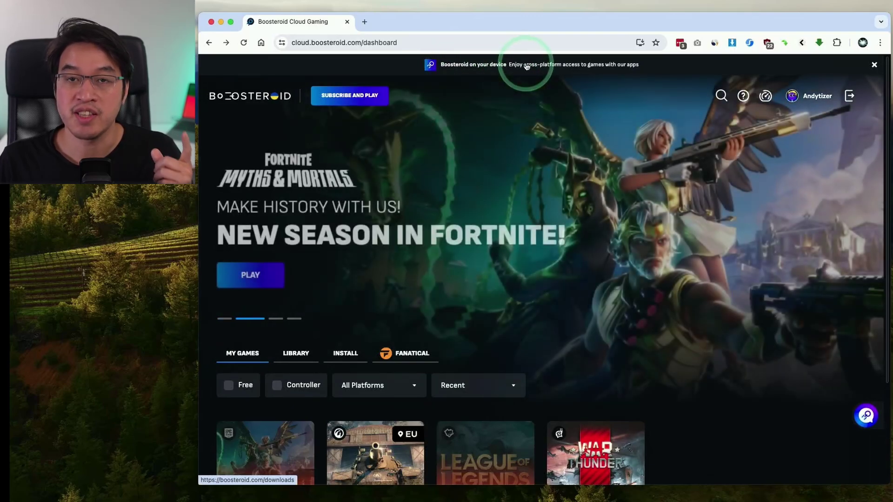
Step: Download the macOS (M1/M2) installer boosteroid-install-arm64 and save it to Downloads
left_click(525, 66)
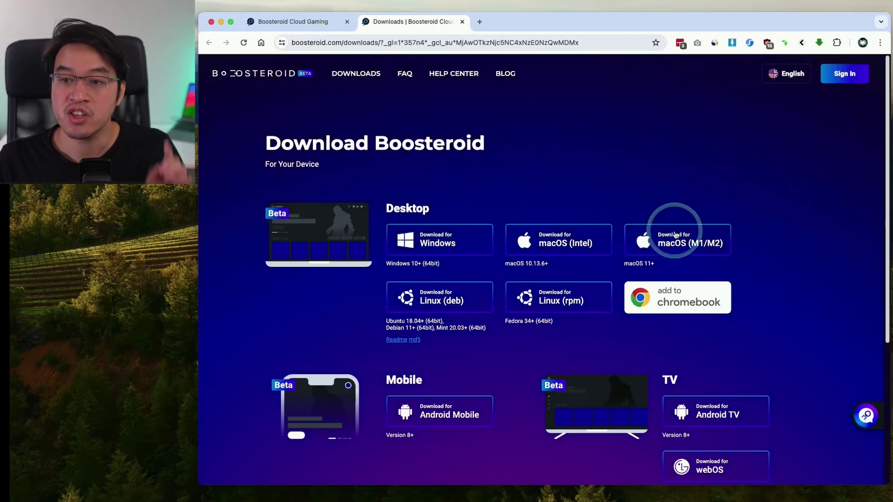
left_click(693, 248)
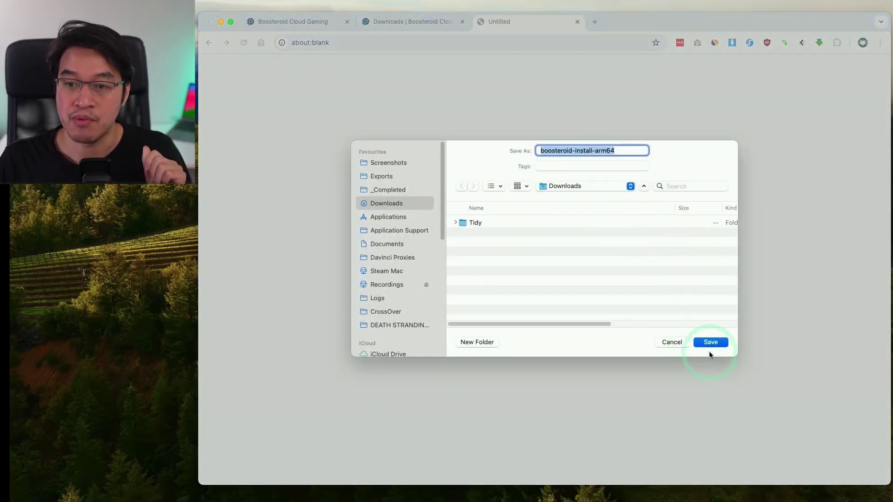
left_click(710, 342)
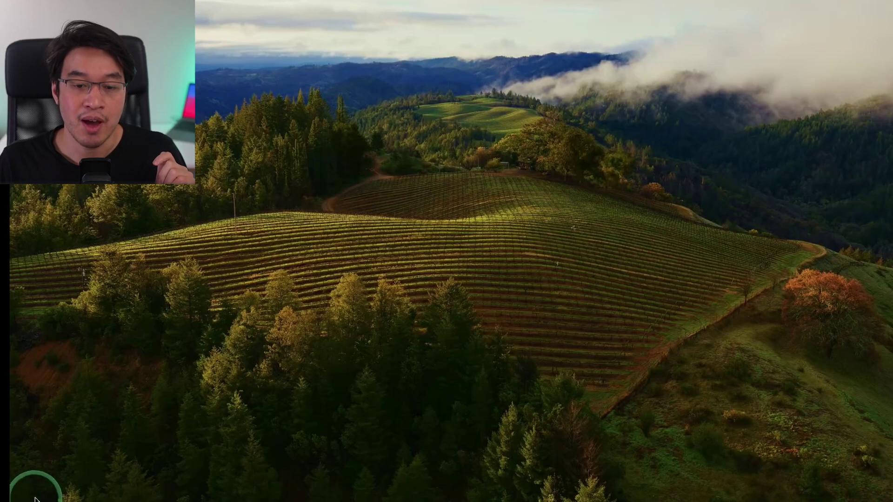
Step: Open boosteroid-install-arm64.dmg from Downloads and copy the Boosteroid app into Applications
left_click(44, 483)
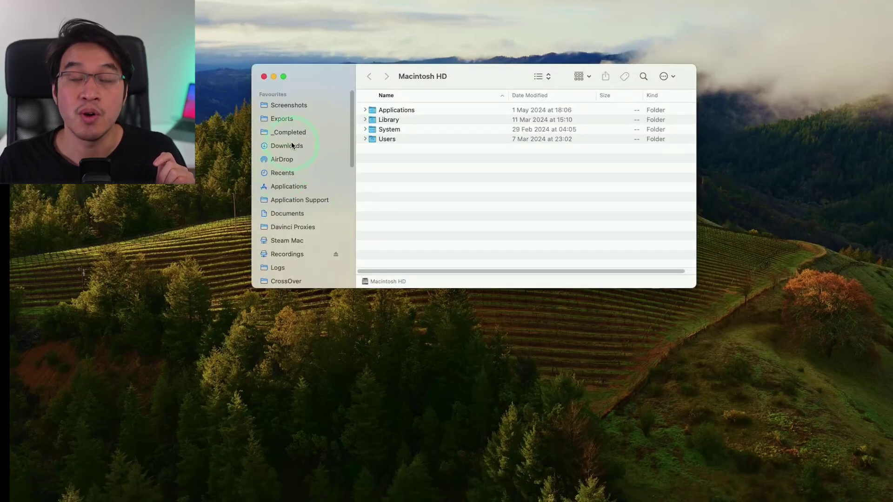
left_click(292, 146)
left_click(421, 110)
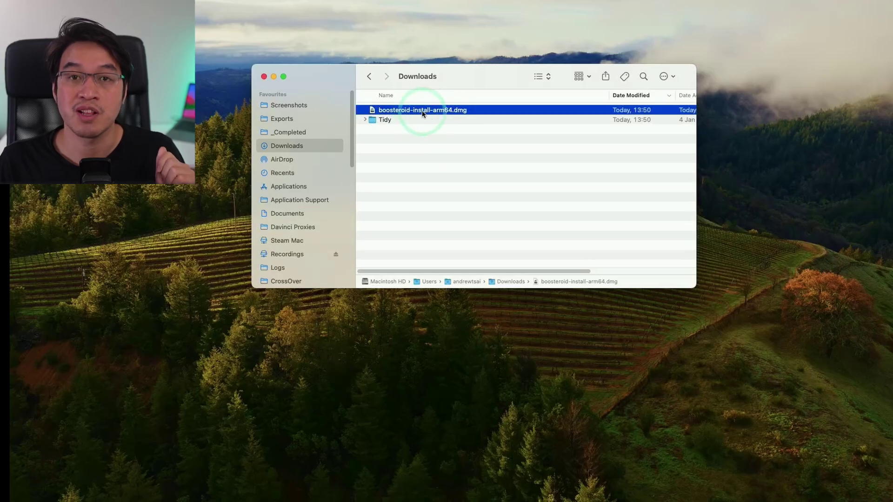
left_click(375, 120)
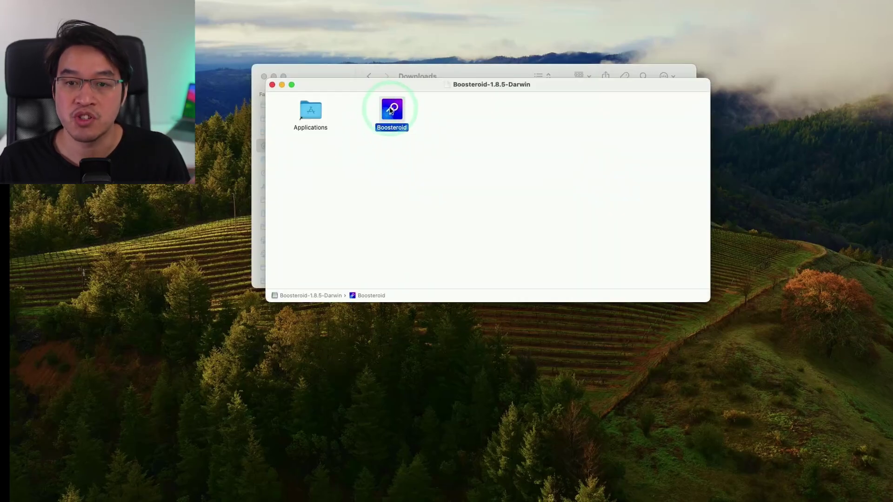
left_click_drag(392, 111, 314, 106)
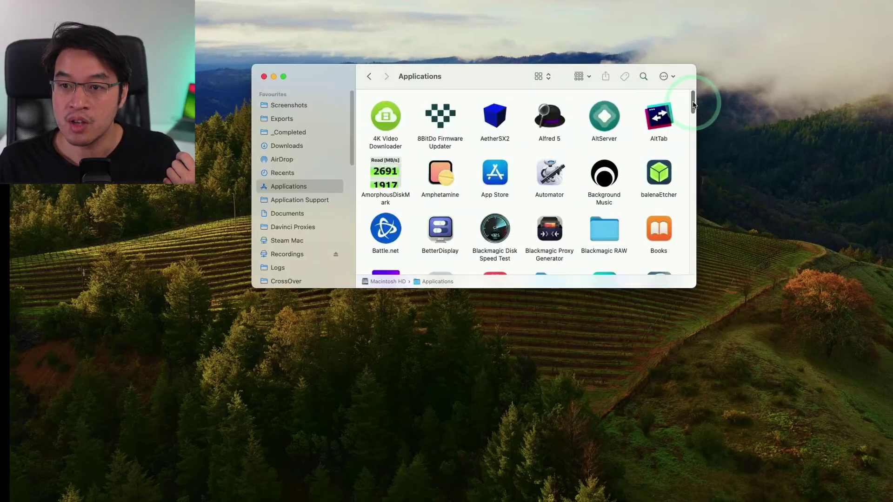
scroll(692, 105, "down", 5)
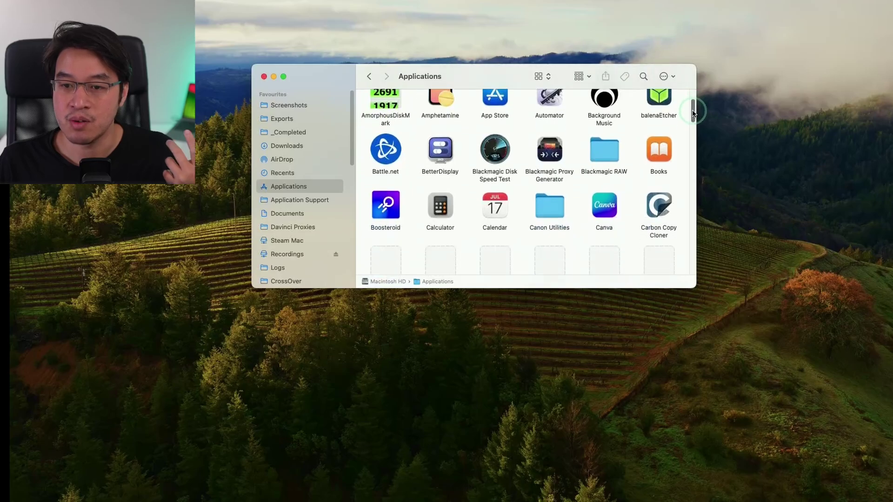
Step: Launch Boosteroid from Applications and approve opening it despite the internet-download warning
left_click(385, 209)
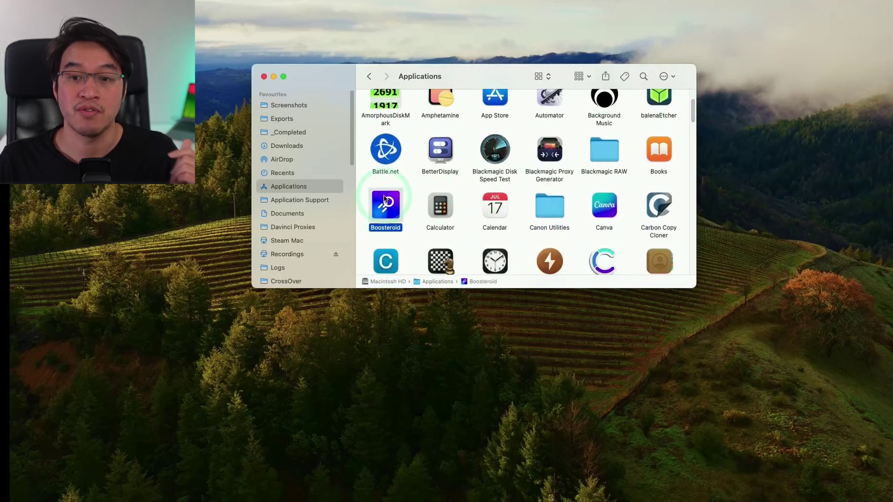
double_click(385, 210)
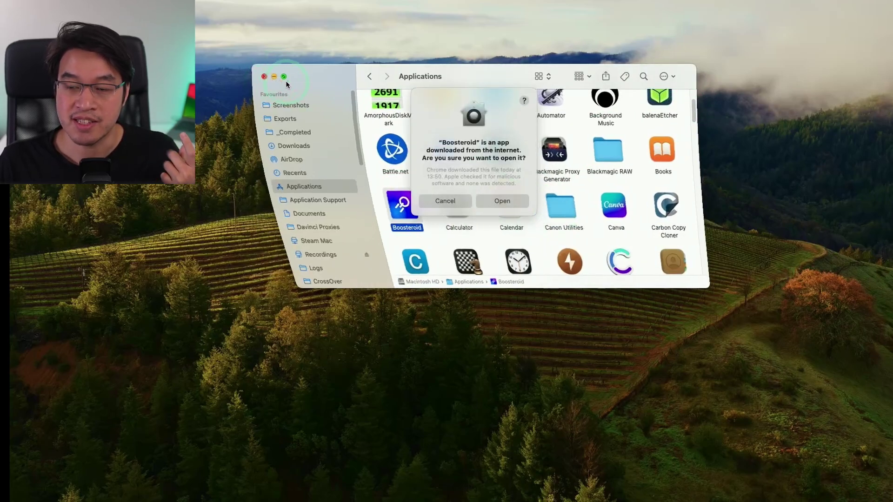
left_click(503, 206)
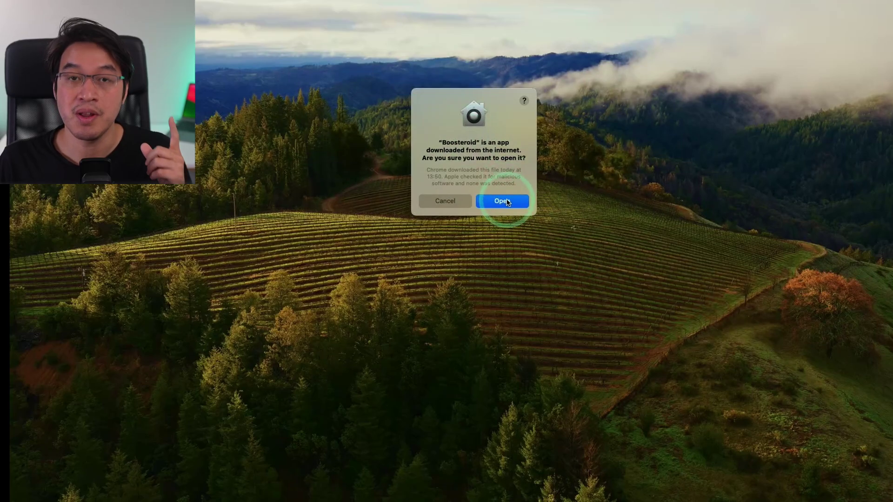
left_click(508, 202)
left_click(589, 125)
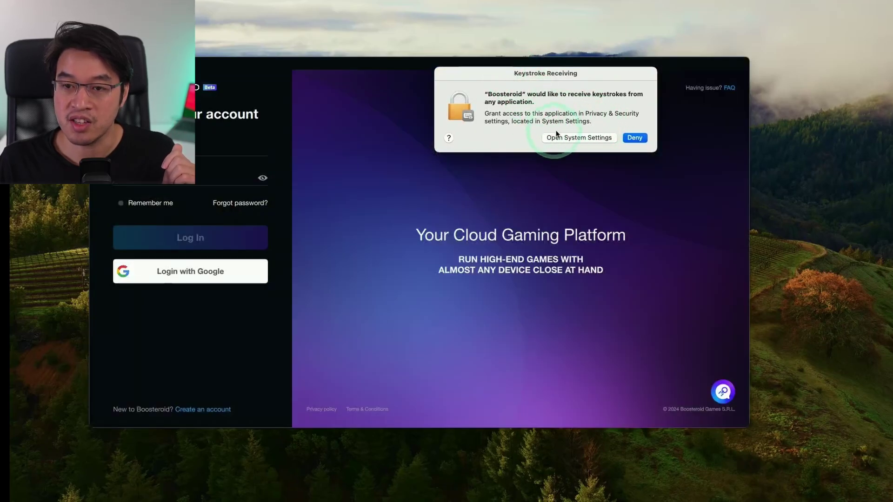
Step: Grant Boosteroid Input Monitoring access, Quit & Reopen it, then quit System Settings
left_click(581, 138)
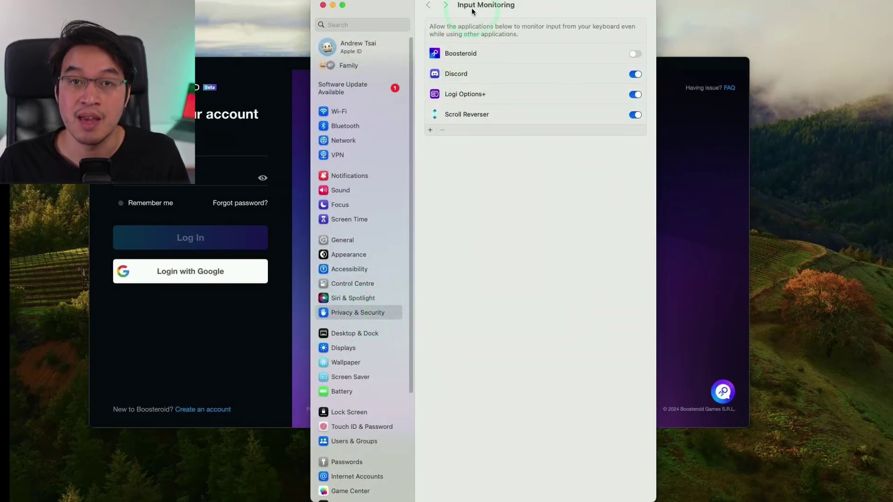
left_click(635, 55)
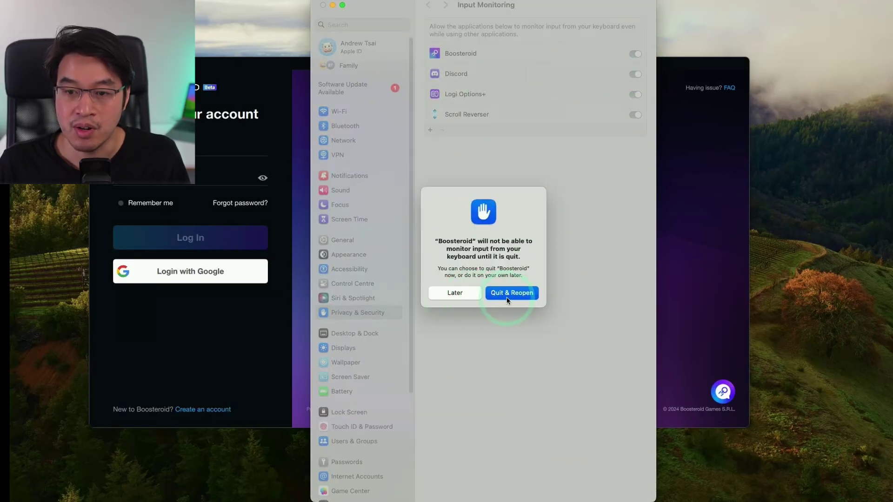
left_click(507, 297)
key("super+q")
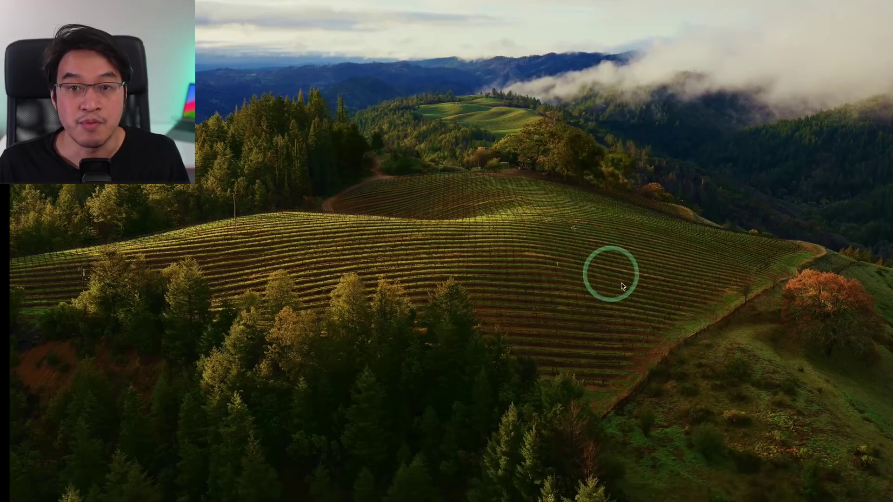
Step: Relaunch Boosteroid, allow crash-log sharing, search "dragon's dog", and open the Gamesplanet page in Safari
left_click(663, 484)
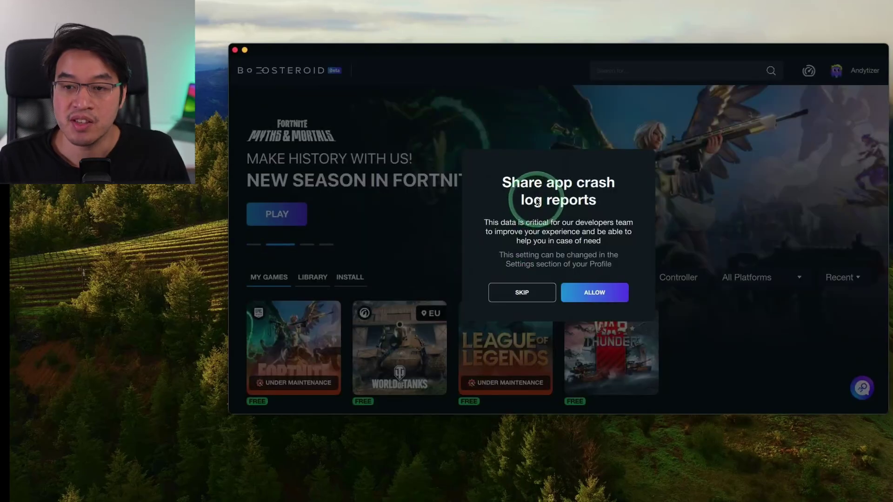
left_click(594, 293)
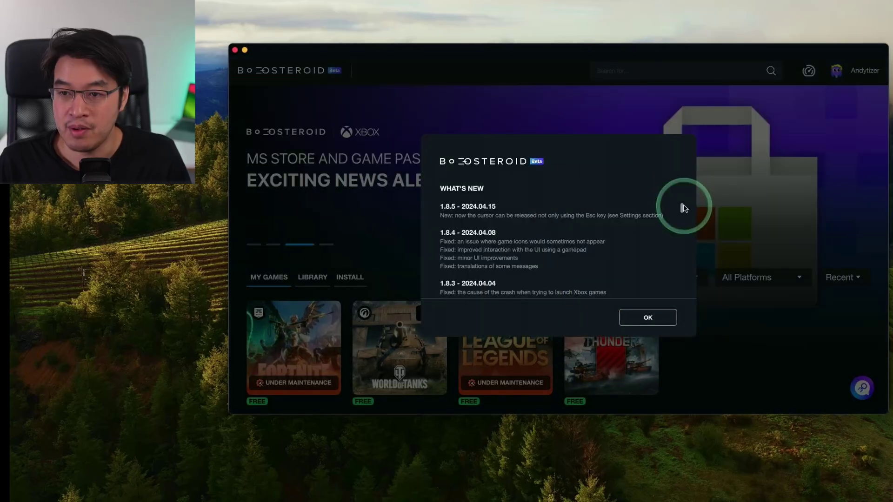
left_click(650, 323)
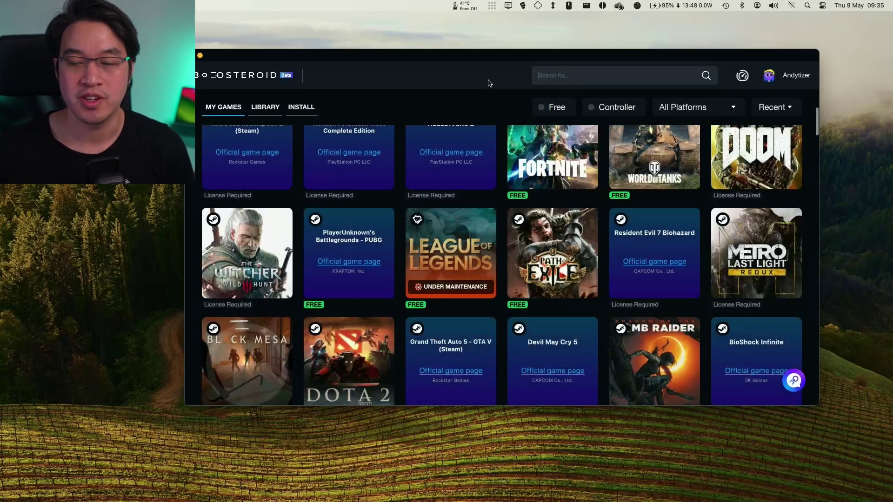
type("dra")
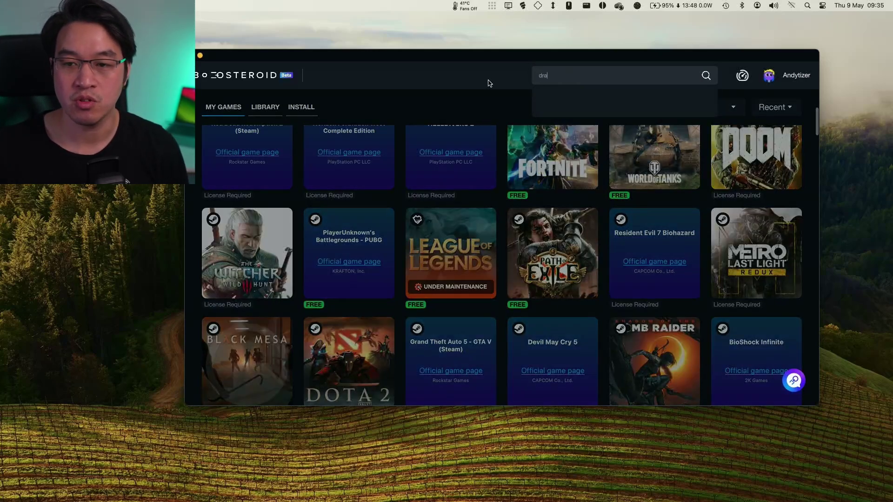
type("gon's dogma")
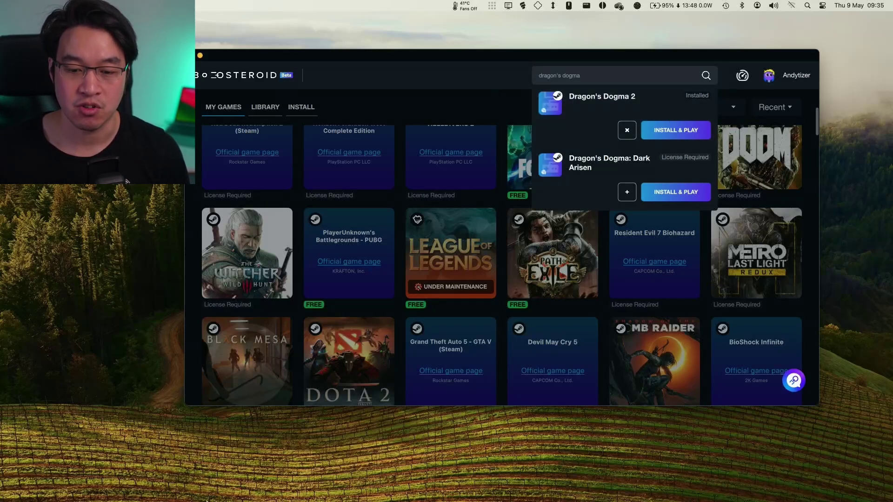
left_click(105, 486)
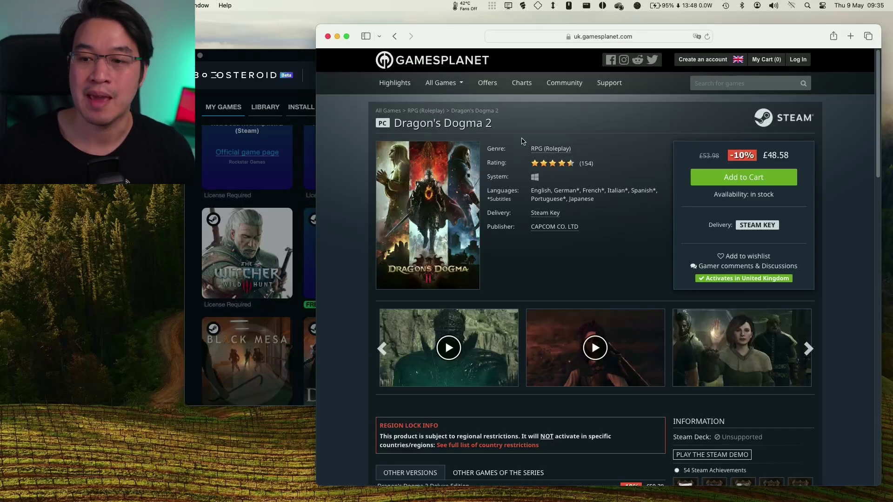
Step: Check the Dragon's Dogma 2 price and title on Gamesplanet, then minimise Safari
left_click_drag(697, 155, 794, 159)
left_click(794, 160)
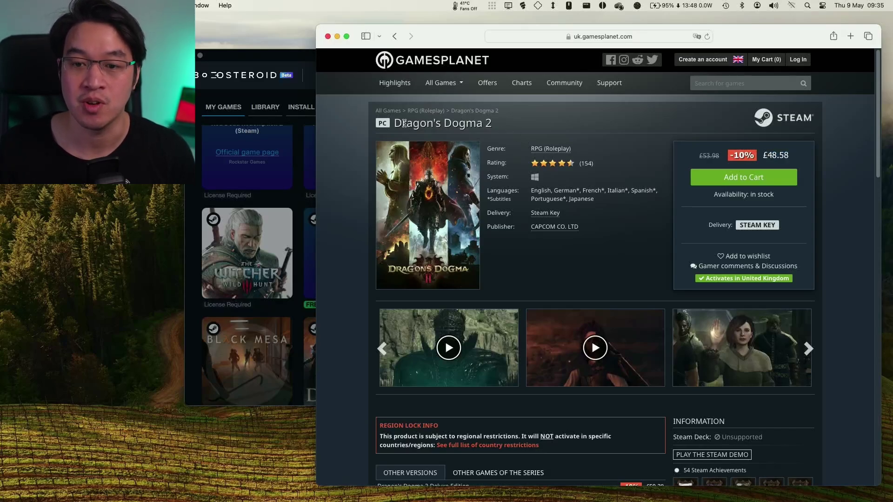
left_click_drag(389, 127, 507, 123)
left_click(507, 123)
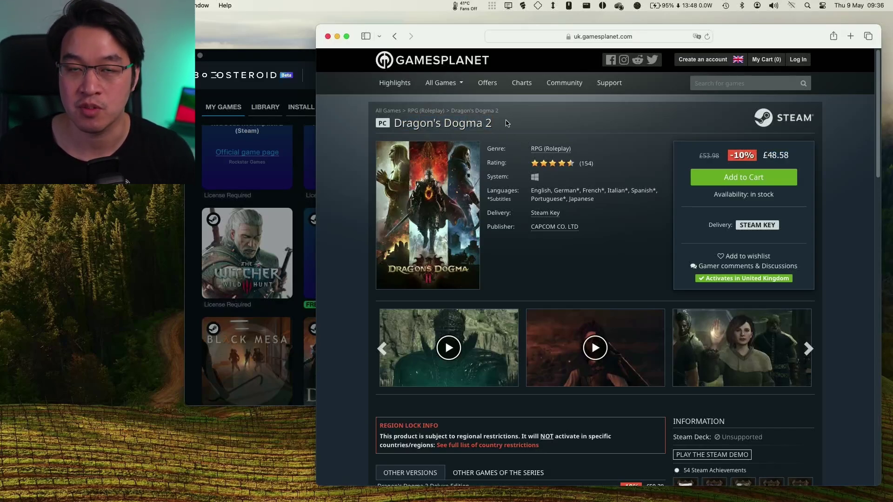
scroll(745, 219, "down", 5)
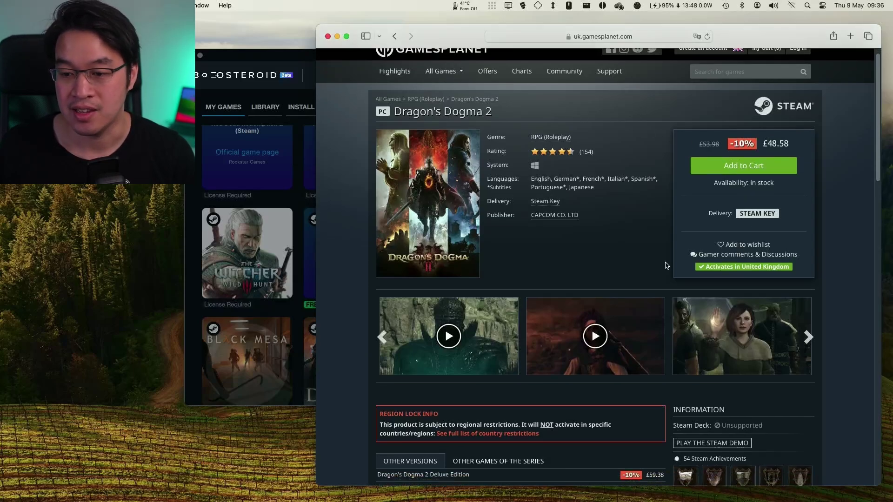
left_click(337, 36)
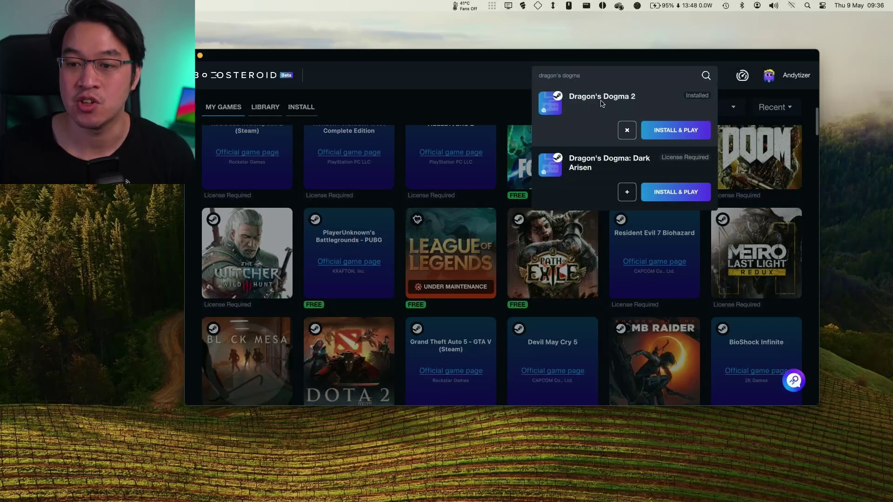
Step: Install and play Dragon's Dogma 2, accepting its EULA and dismissing the controller recommendation
left_click(676, 134)
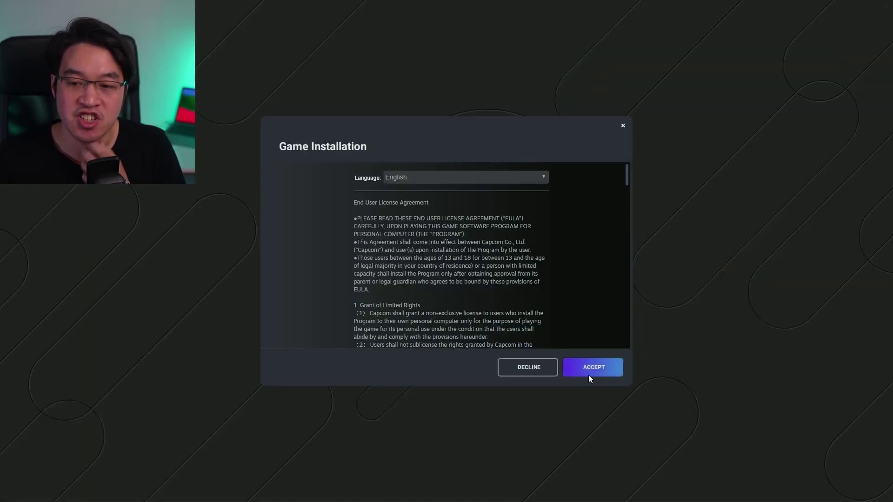
left_click(588, 368)
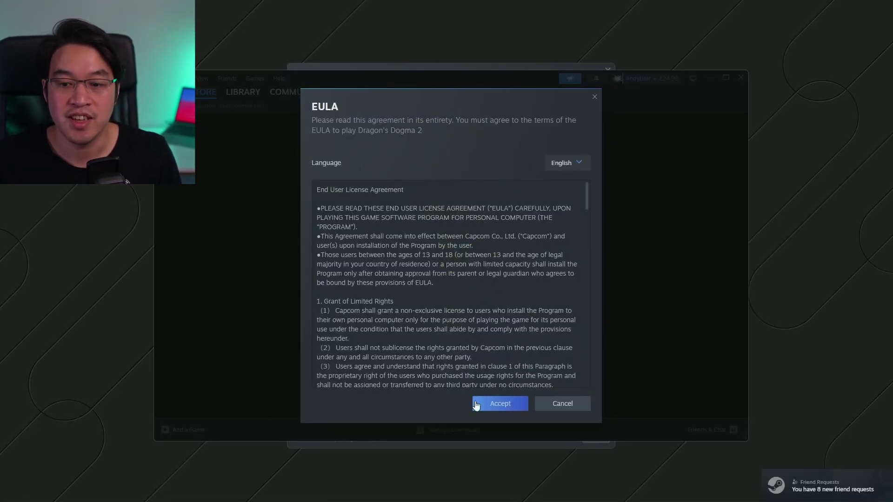
left_click(475, 404)
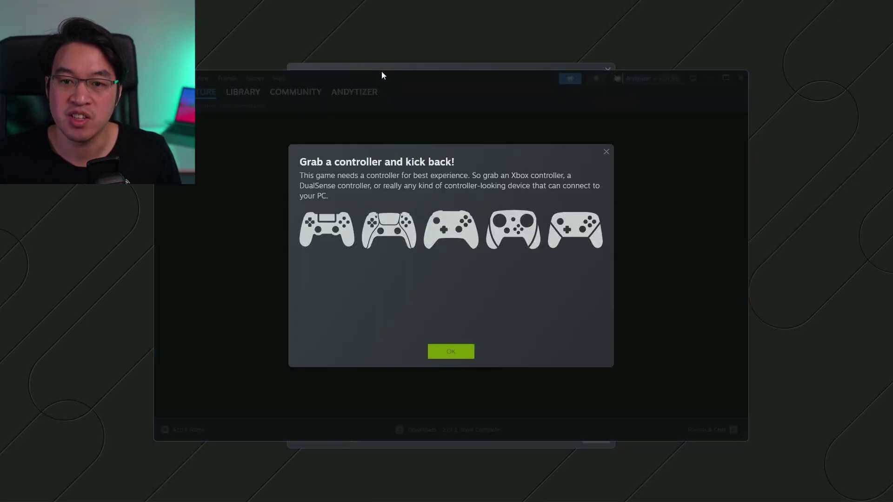
left_click(469, 359)
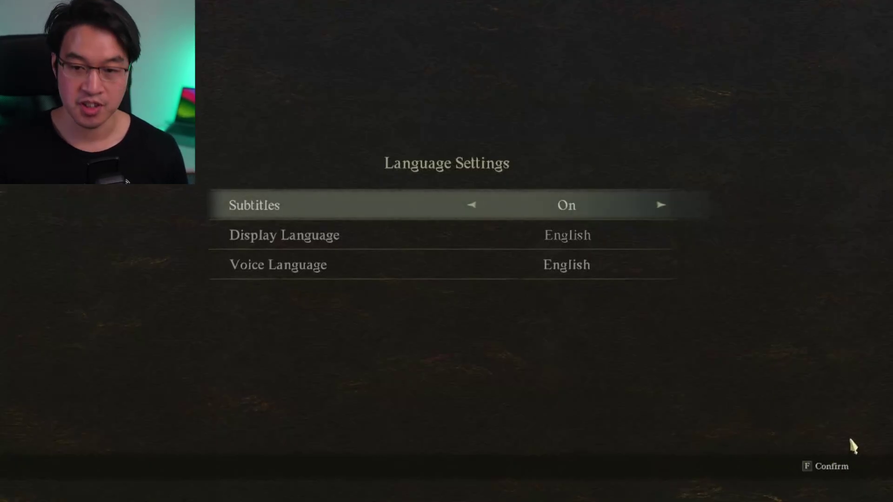
Step: Confirm language and brightness, accept the data processing agreement and enable network features
key("f")
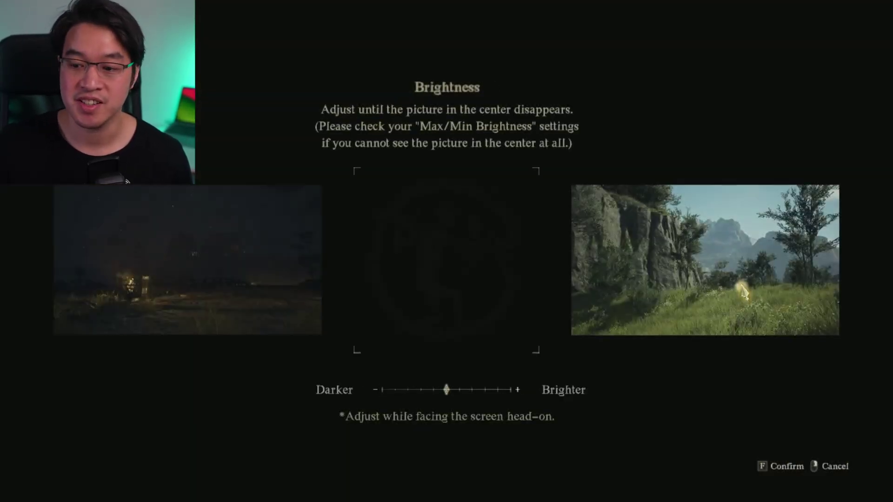
key("f")
key("f")
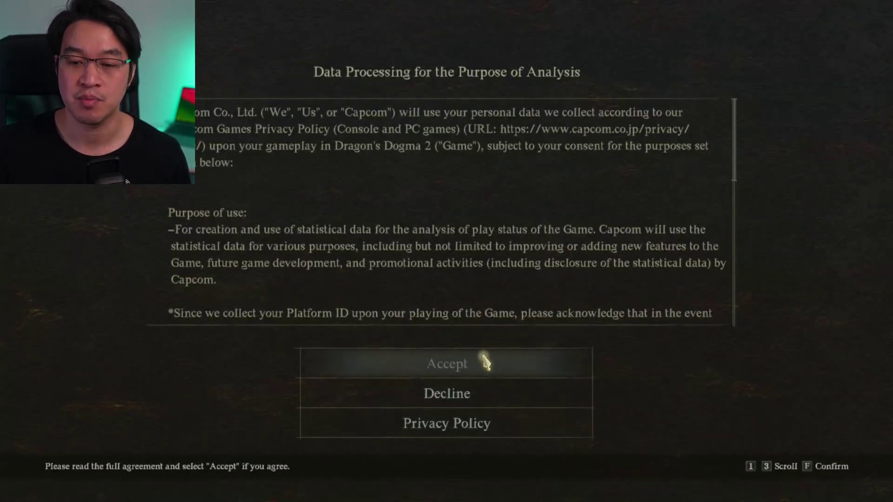
scroll(548, 243, "down", 6)
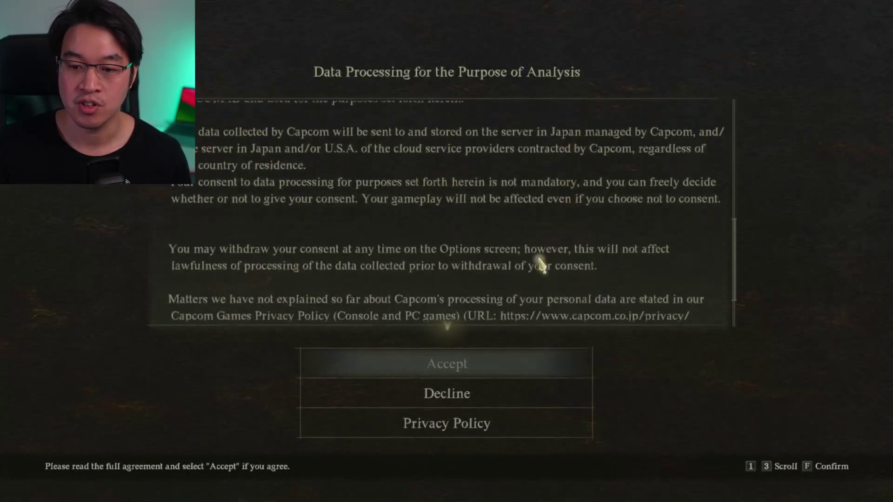
scroll(539, 265, "down", 2)
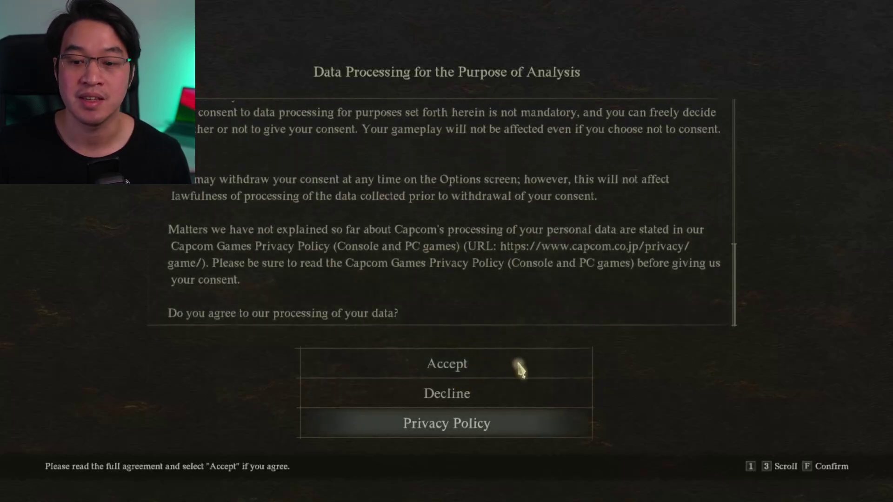
left_click(451, 365)
left_click(446, 296)
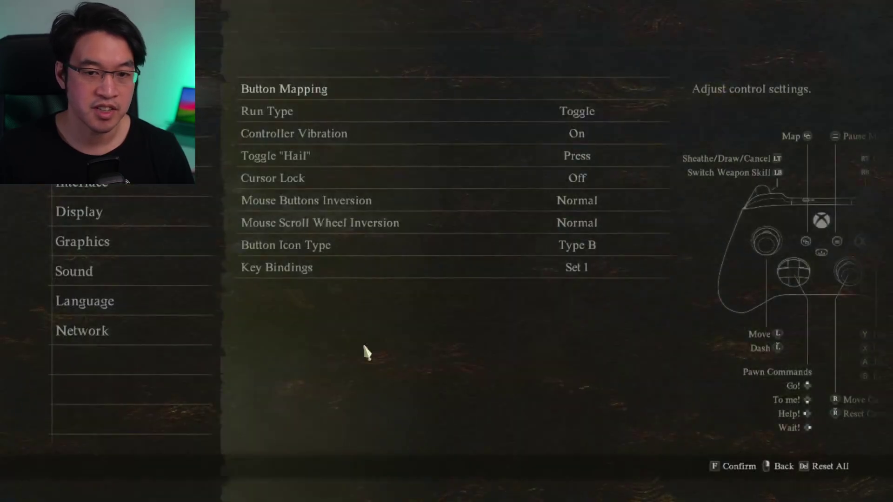
Step: Set the graphics Screen Resolution to 1920x1080, keep it, and back out of the list
left_click(199, 247)
left_click(116, 248)
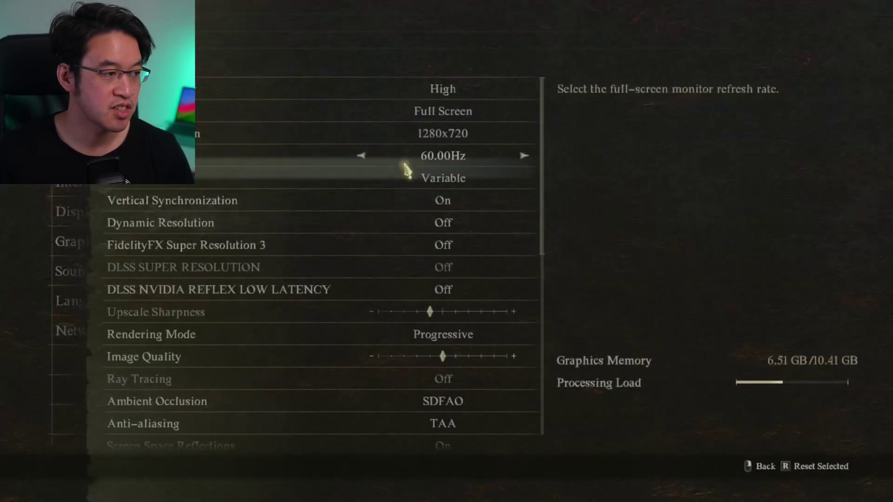
left_click(361, 134)
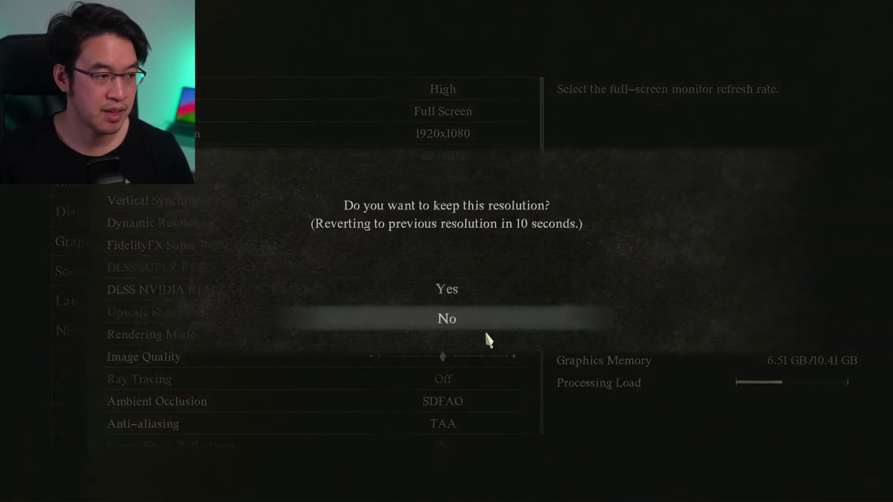
left_click(450, 290)
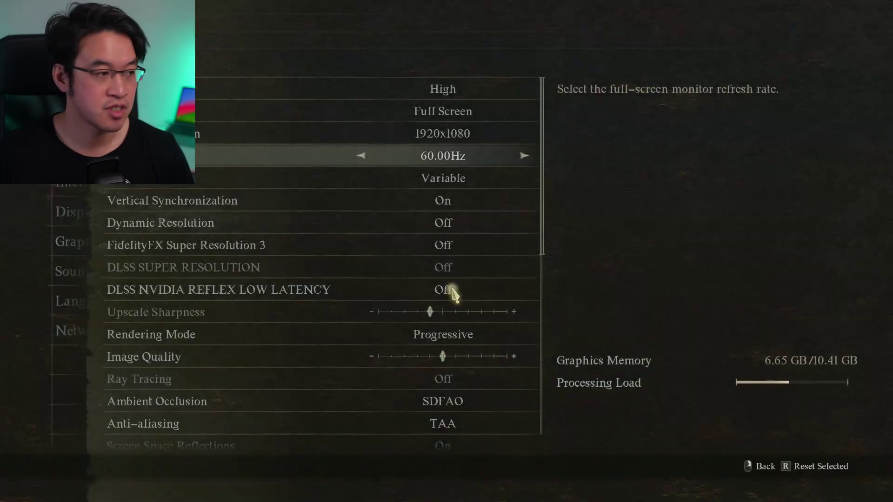
right_click(396, 204)
Step: Return to the Dragon's Dogma 2 title screen and choose Start Game
right_click(275, 196)
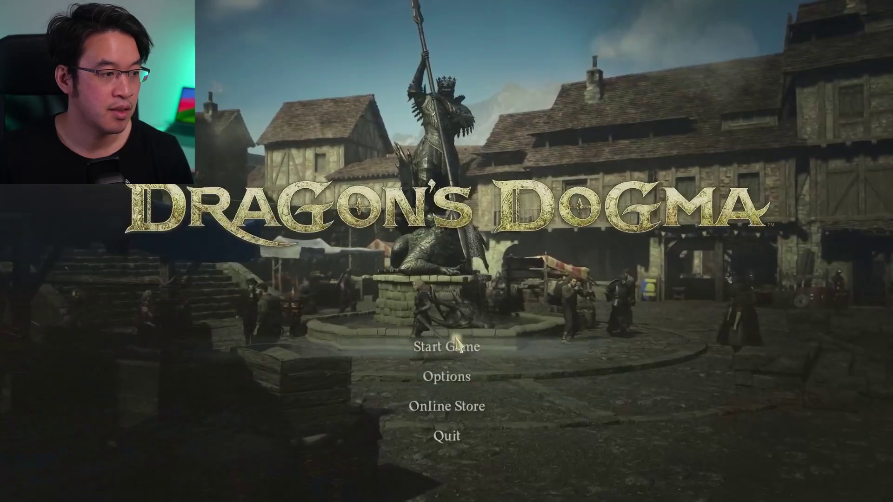
left_click(448, 346)
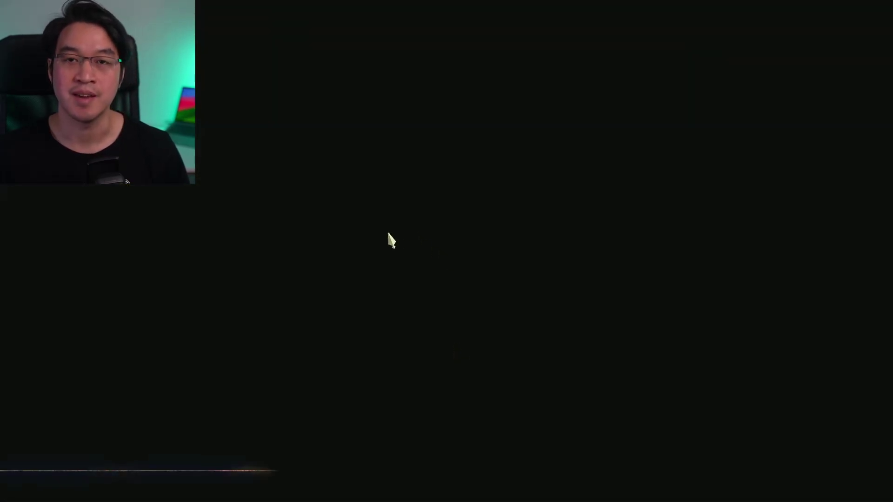